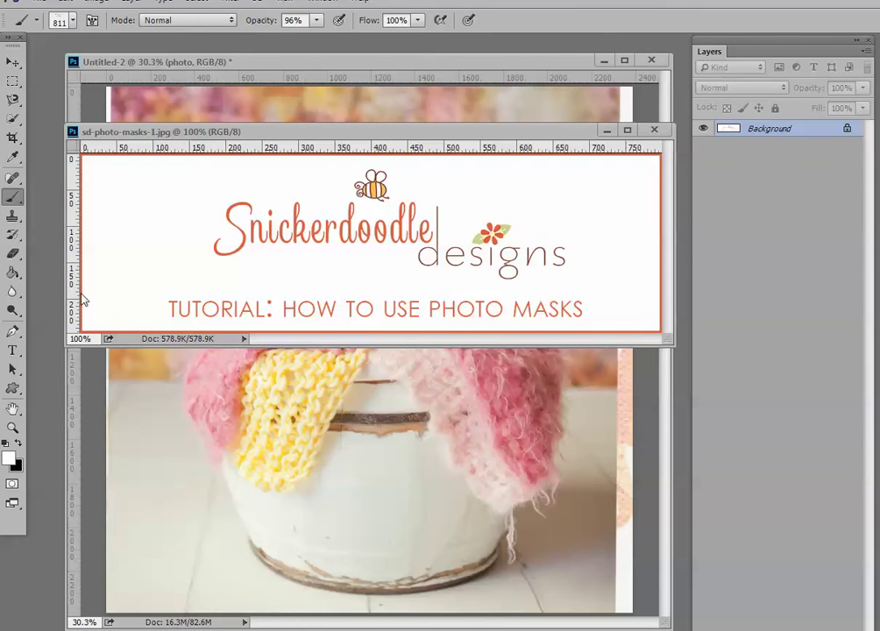
Close the sd-photo-masks.jpg title image to return to the Untitled-2 composition
left_click(654, 130)
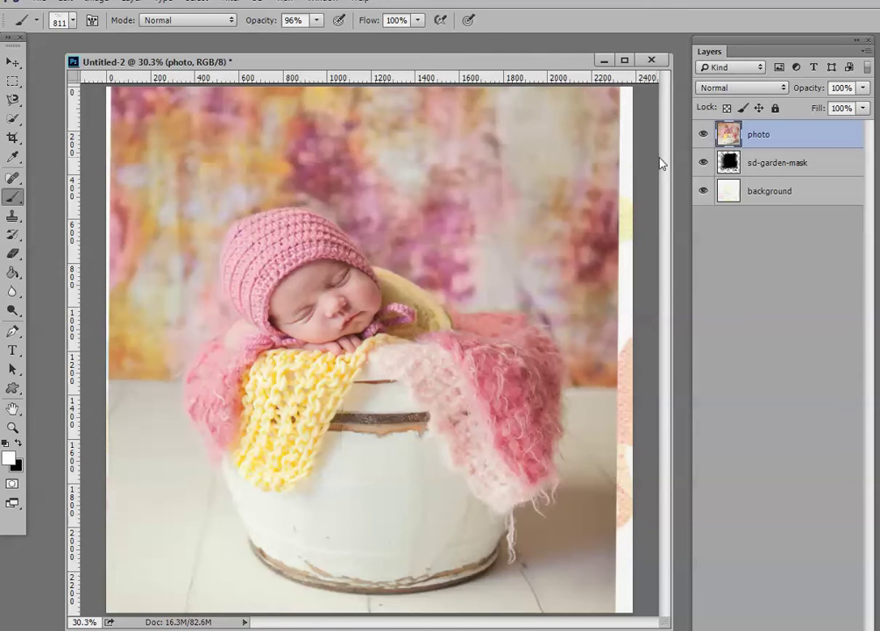
left_click(703, 135)
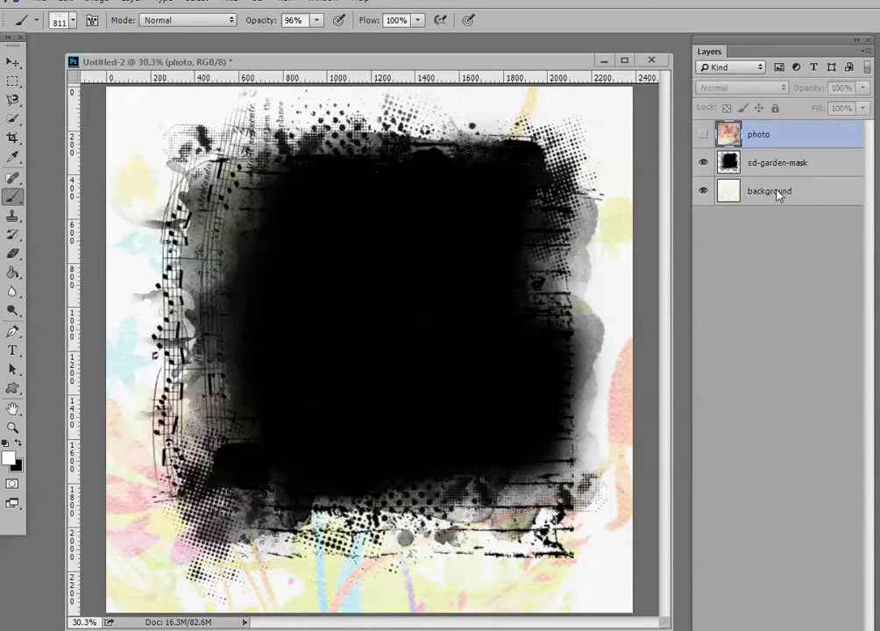
left_click(702, 135)
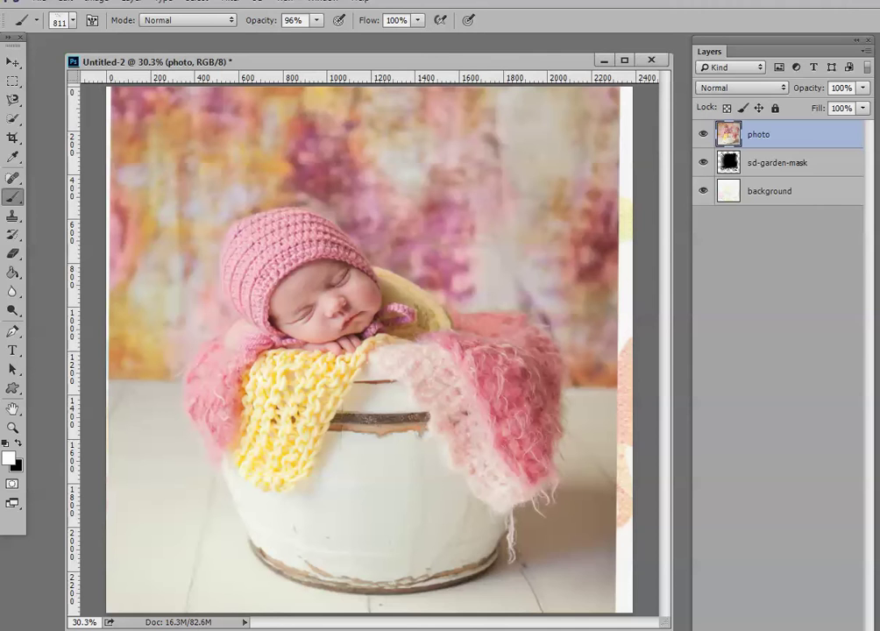
mouse_move(599, 24)
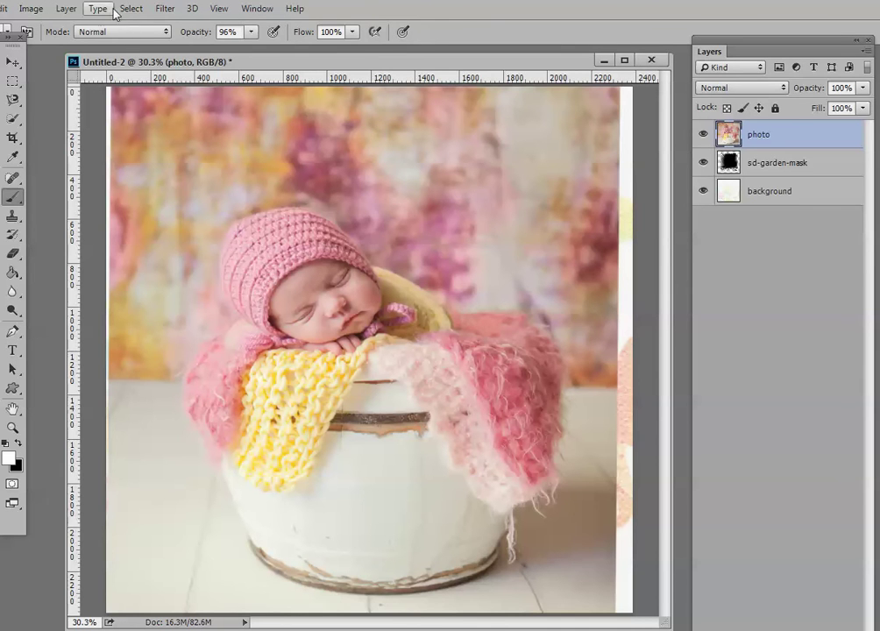
Clip the newborn photo layer to the sd-garden-mask layer so it appears only within the grunge shape
left_click(70, 11)
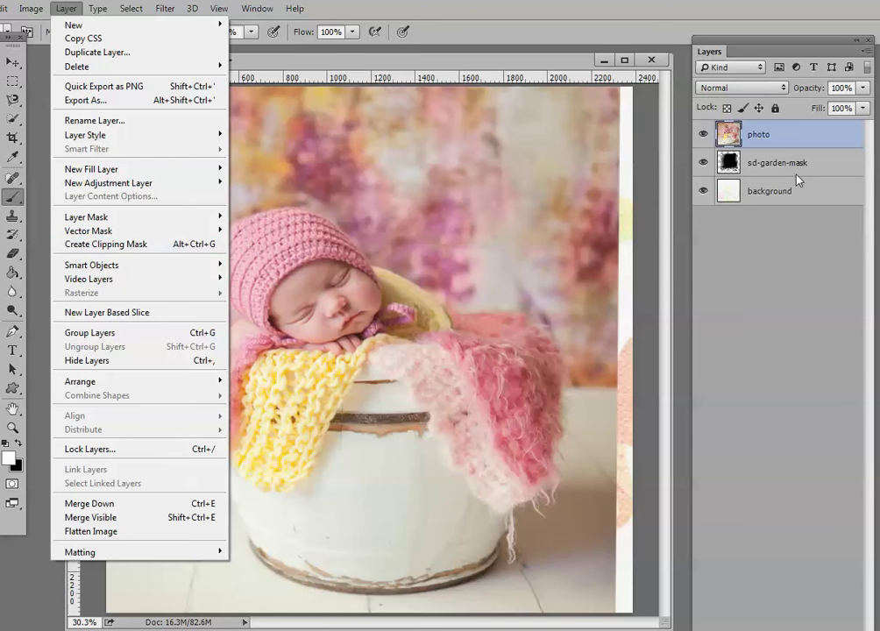
left_click(786, 141)
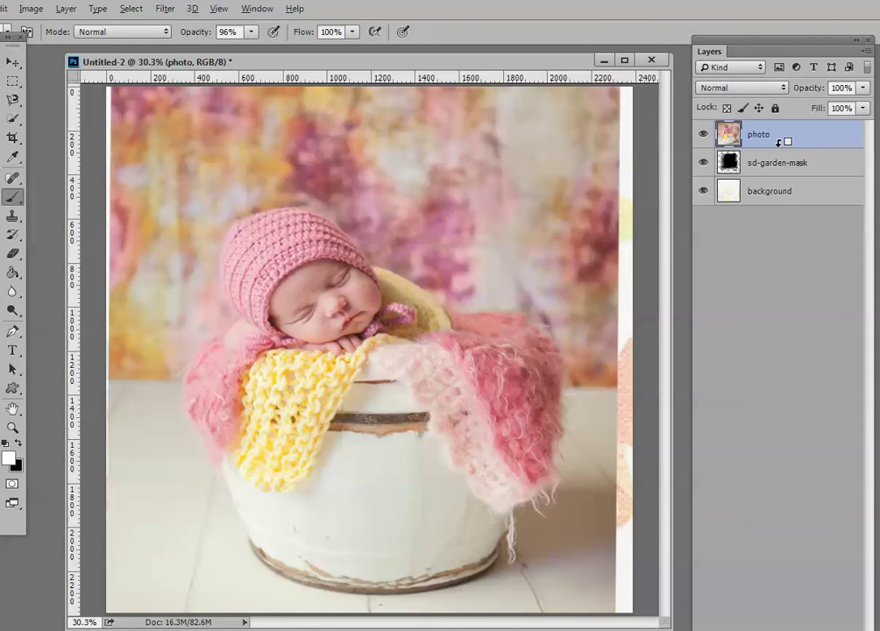
left_click(779, 141, "alt")
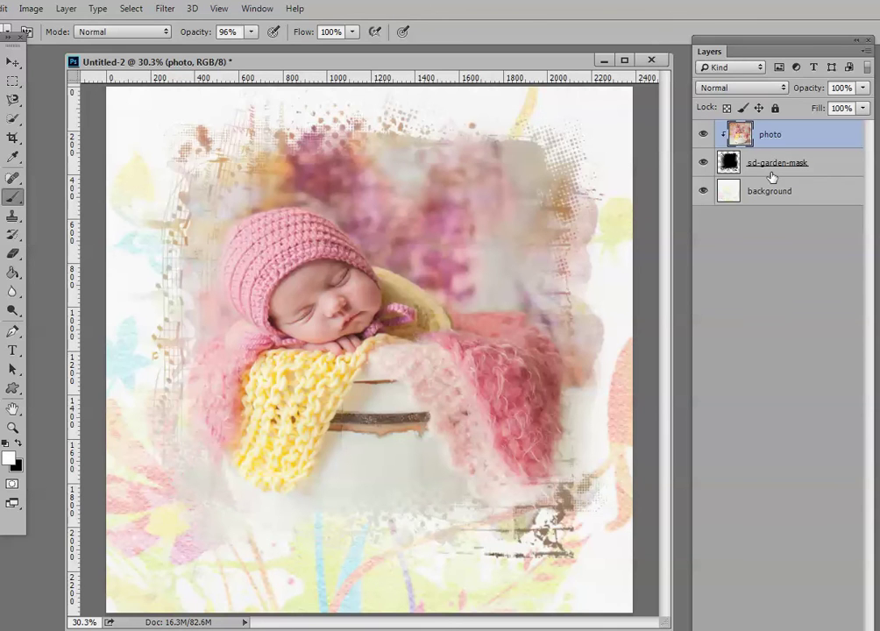
Stamp white sparkle stars on sd-garden-mask's upper right, with the photo hidden while painting
left_click(704, 134)
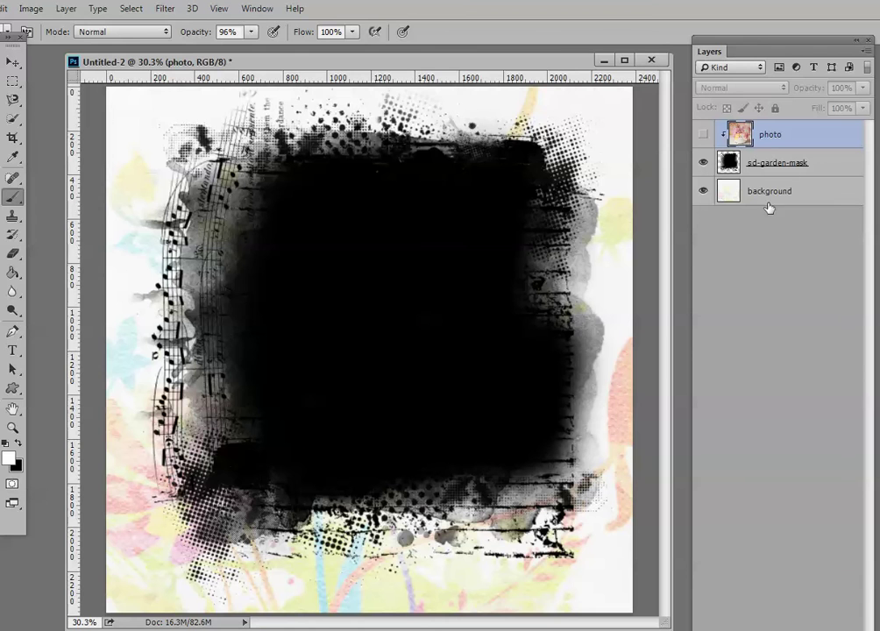
left_click(817, 165)
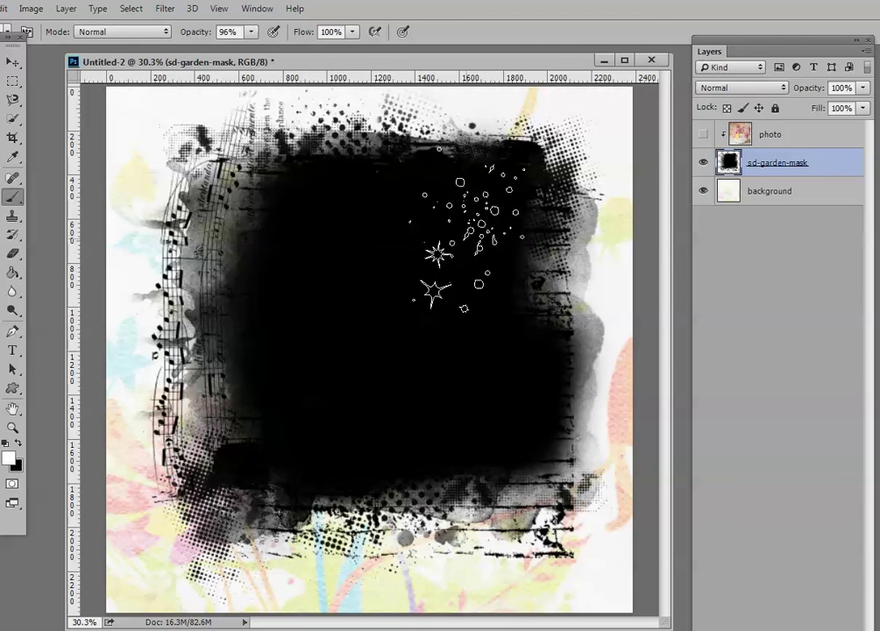
left_click(468, 250)
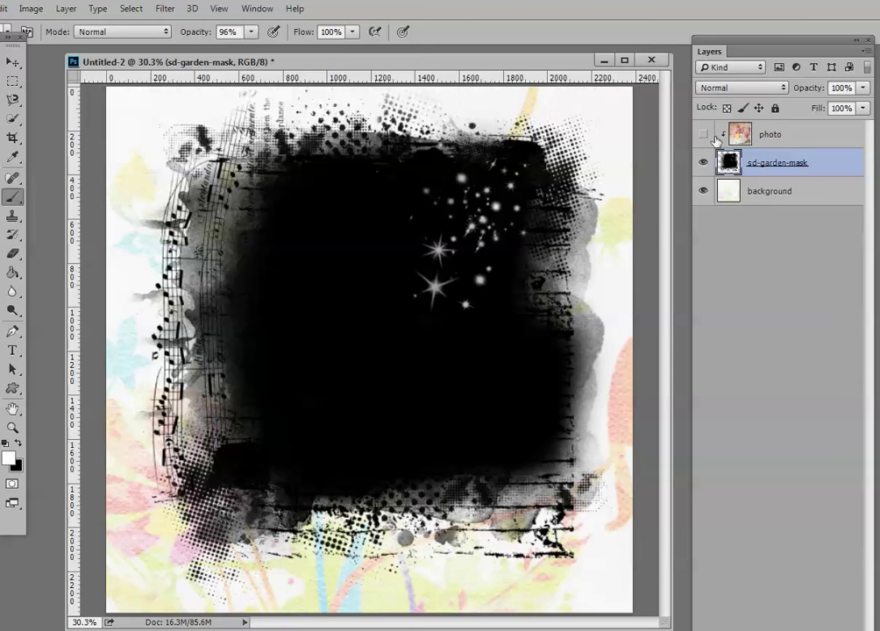
left_click(703, 135)
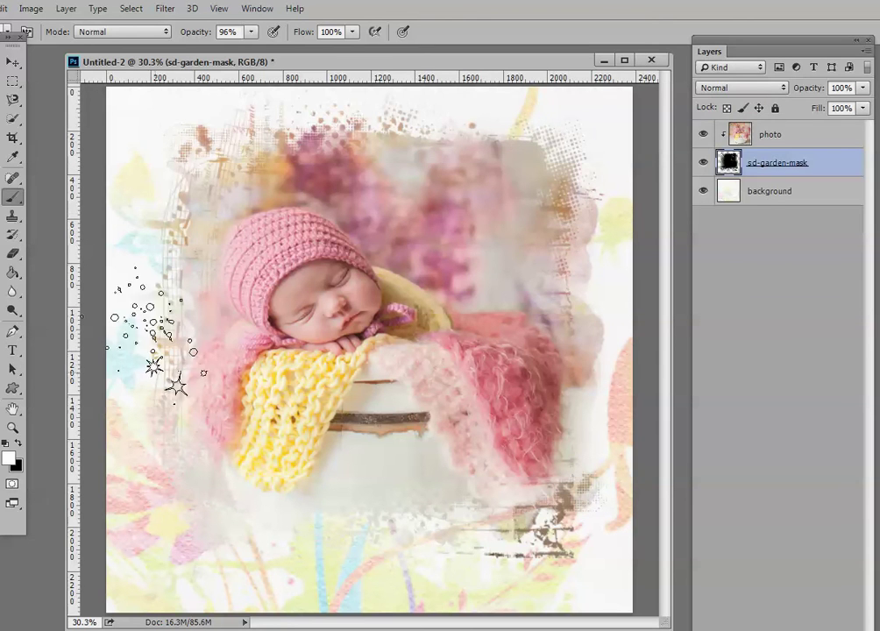
Set the photo layer's blend mode to Screen
left_click(781, 135)
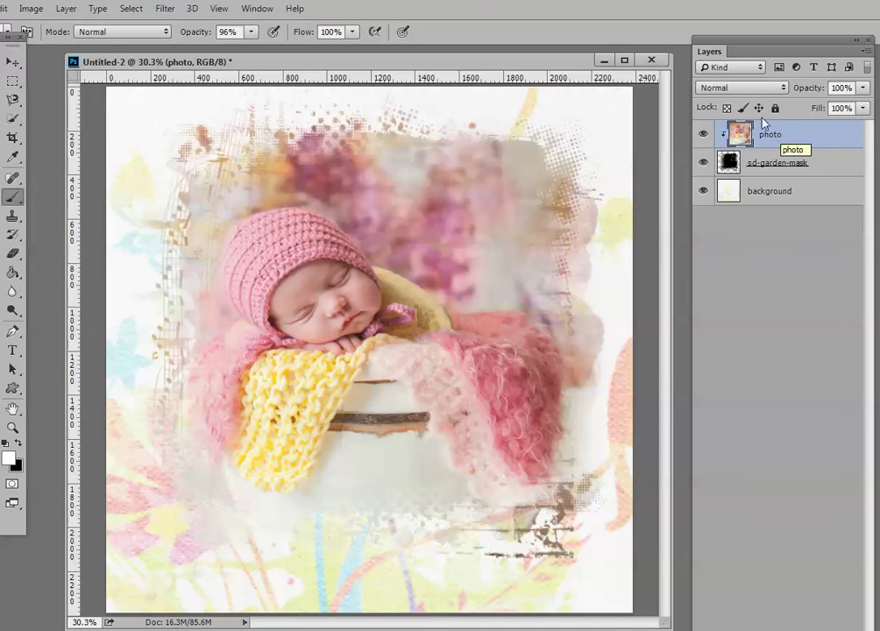
left_click(732, 88)
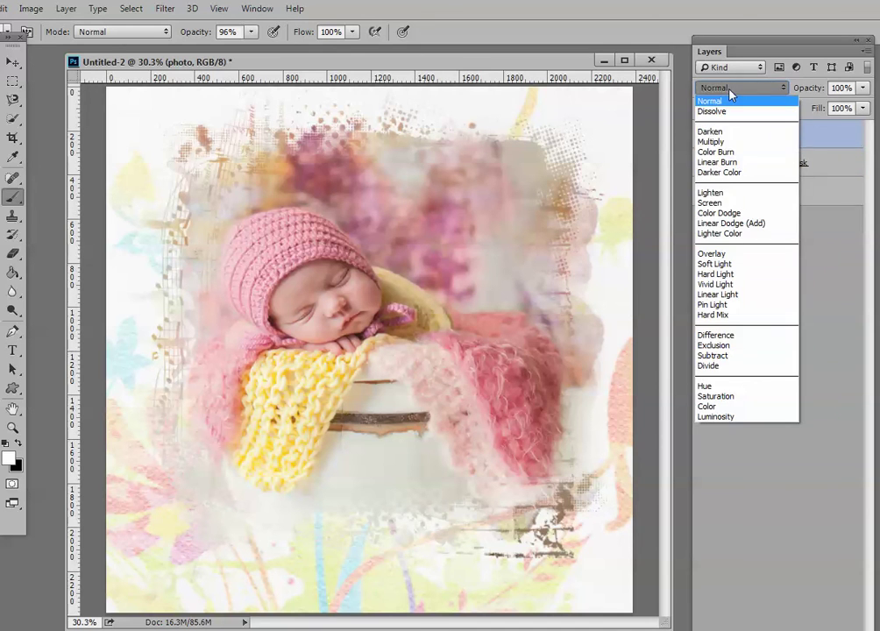
left_click(724, 203)
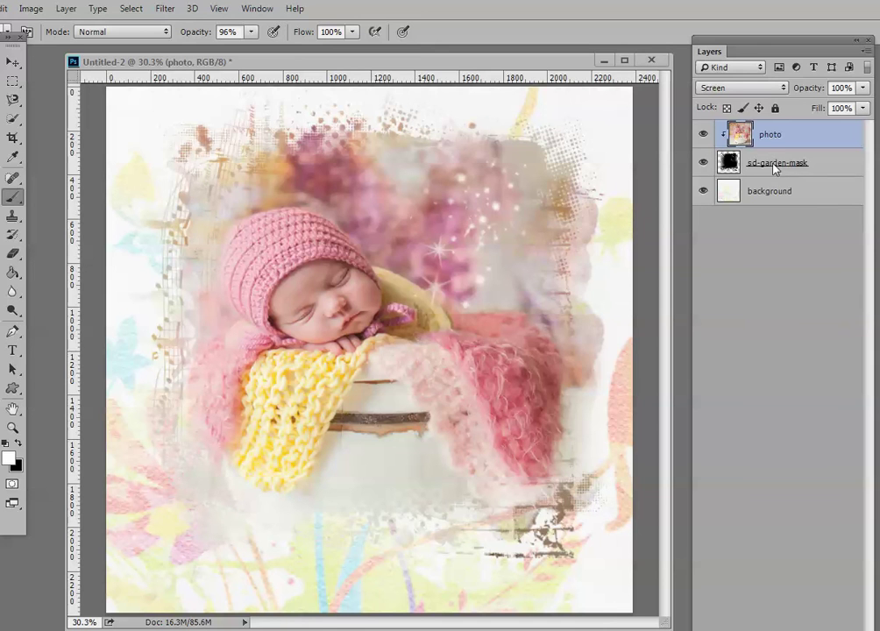
Make black the foreground colour and keep the regular Brush tool active
left_click(17, 444)
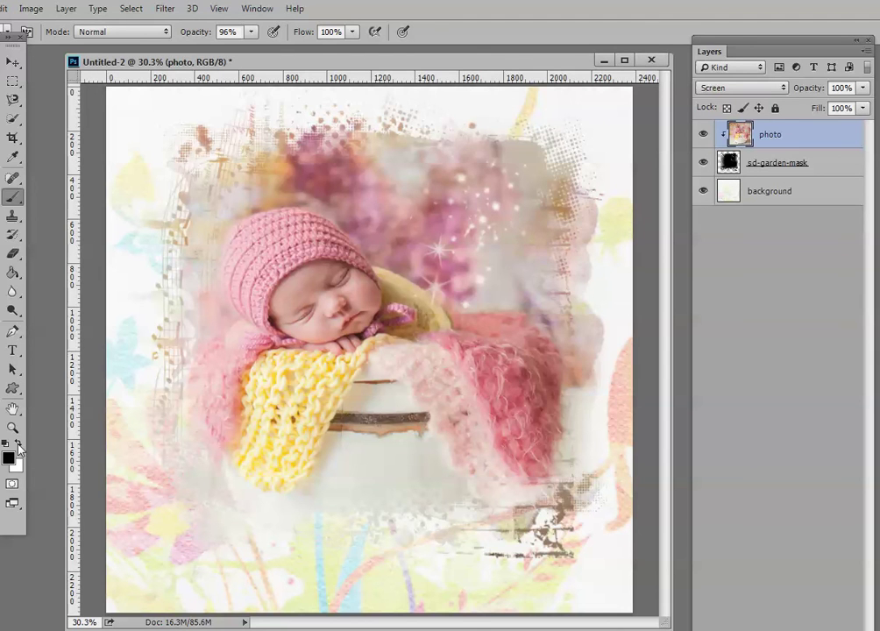
left_click(13, 198)
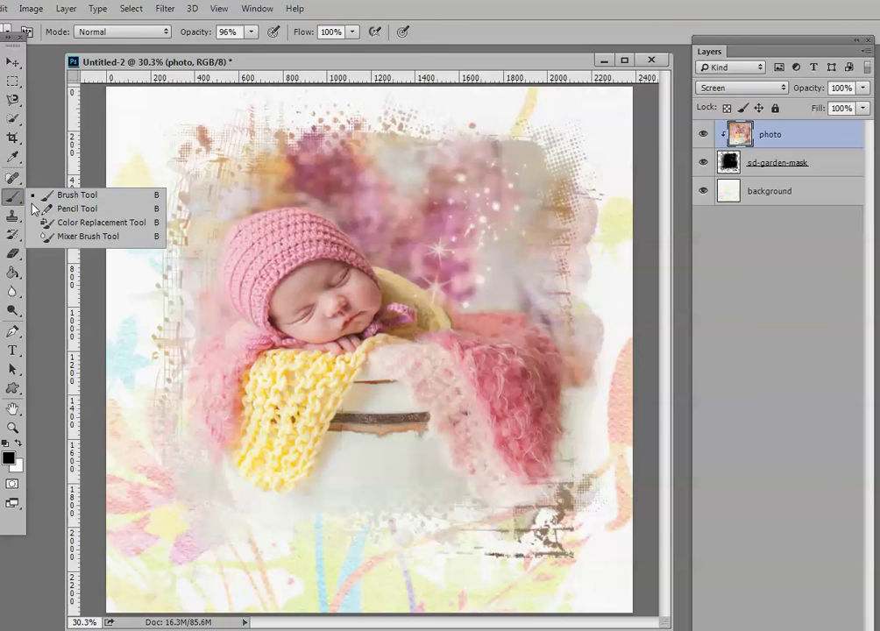
left_click(72, 198)
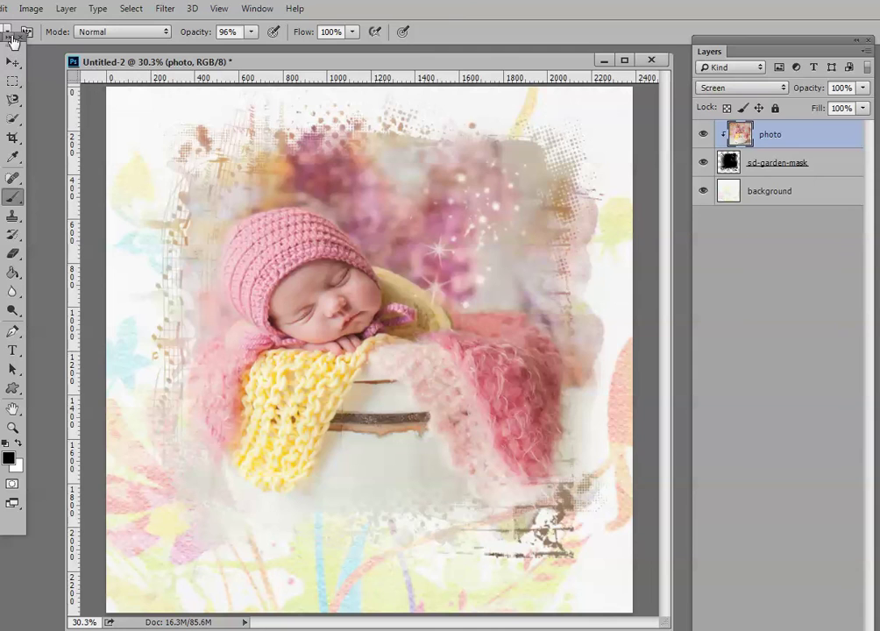
right_click(14, 200)
left_click(41, 194)
left_click(153, 33)
left_click(155, 35)
mouse_move(334, 16)
left_mouse_down()
mouse_move(455, 16)
mouse_move(423, 18)
left_mouse_up()
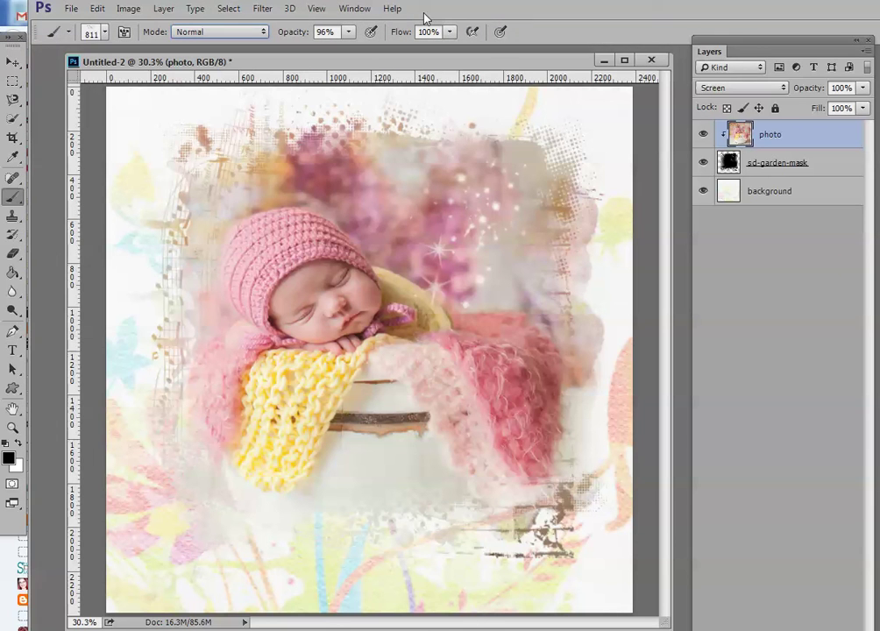
Set the brush to a 200 round tip at 0% hardness, 328 px size and 82% opacity
left_click(90, 35)
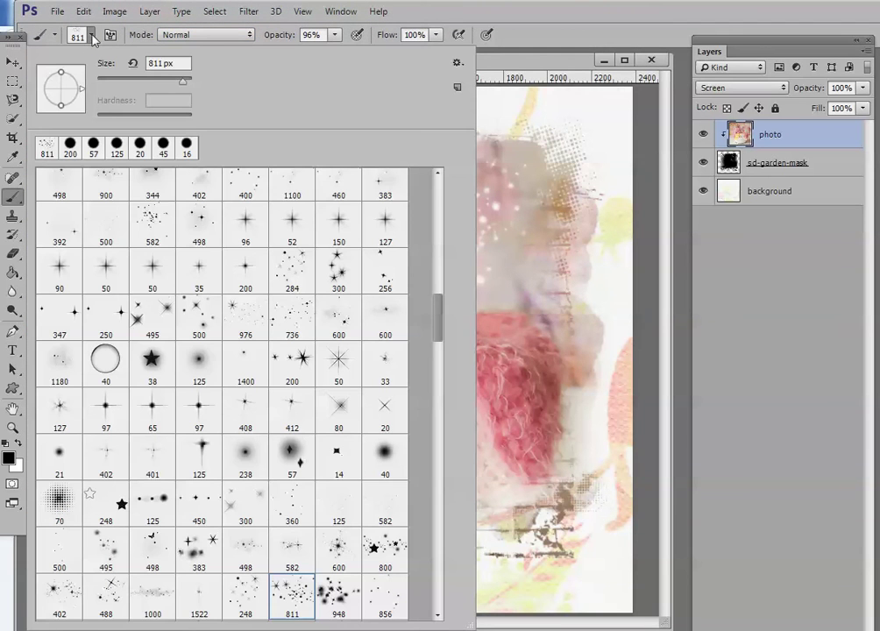
left_click(71, 149)
left_click_drag(188, 114, 103, 117)
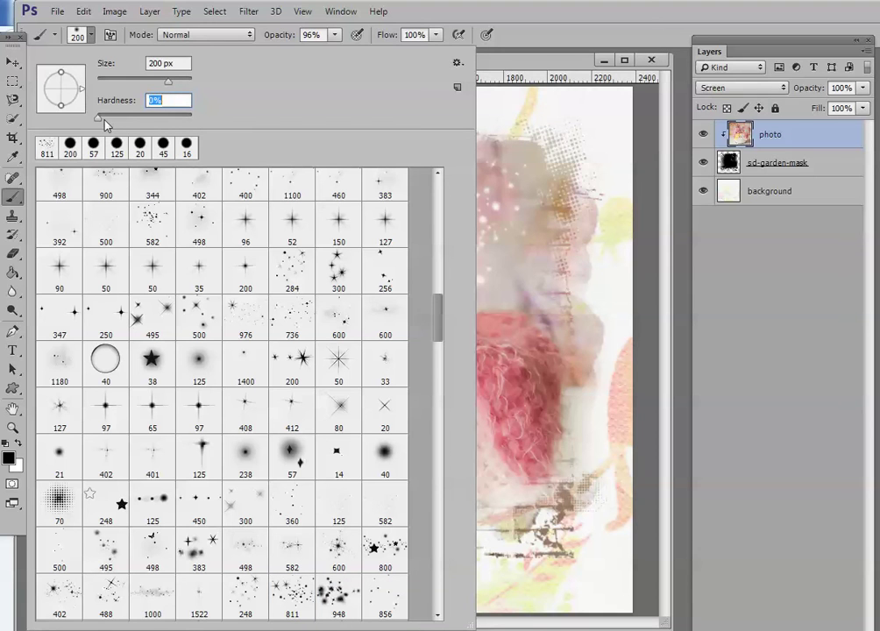
left_click(165, 80)
left_click_drag(169, 87, 278, 79)
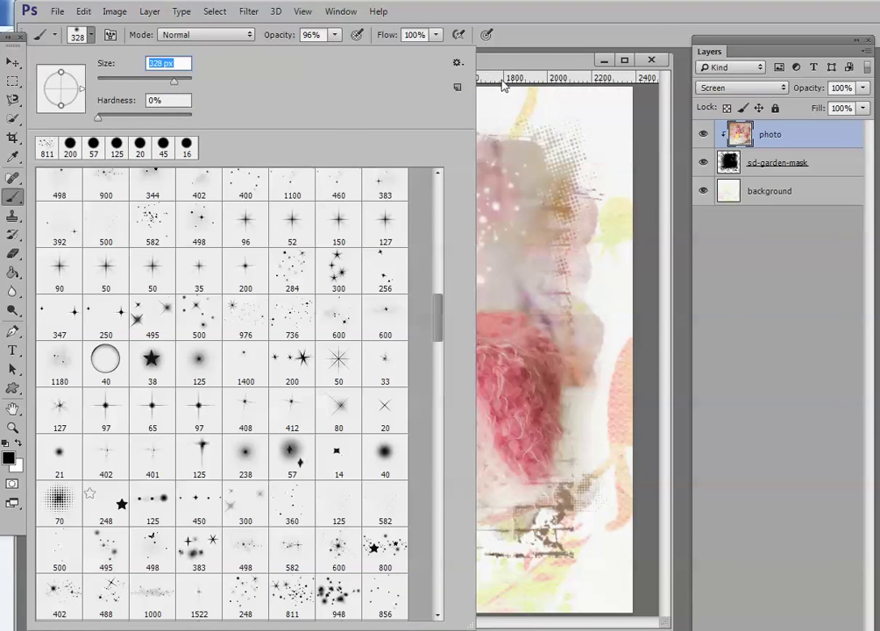
key("Return")
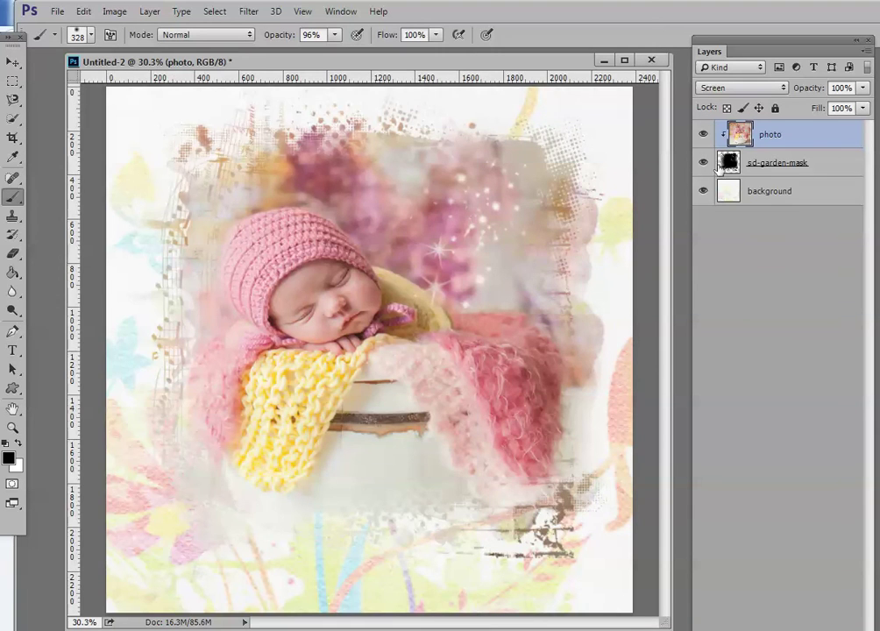
left_click(334, 35)
left_click_drag(338, 52, 327, 60)
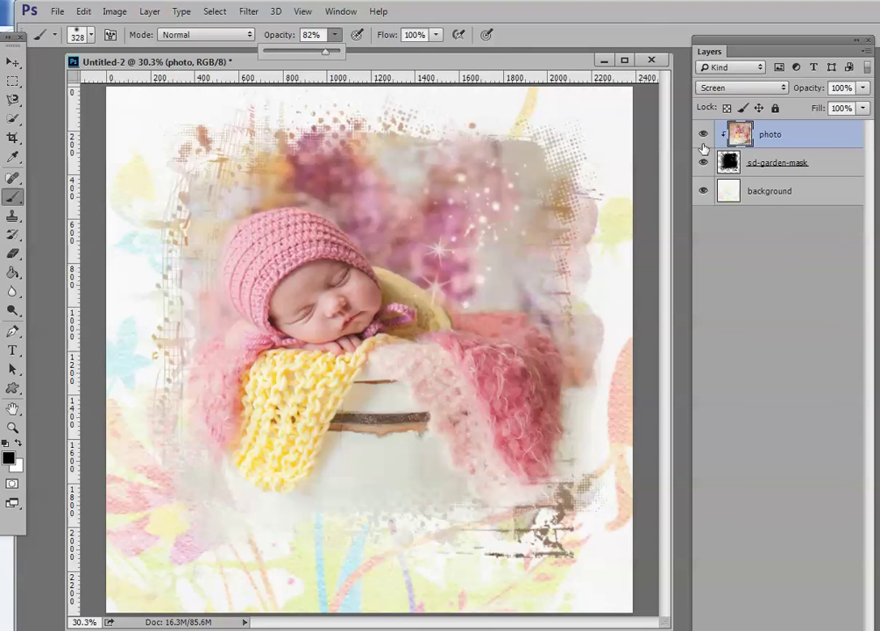
Paint black over the left music-staff area of sd-garden-mask, with the photo hidden while painting
left_click(703, 134)
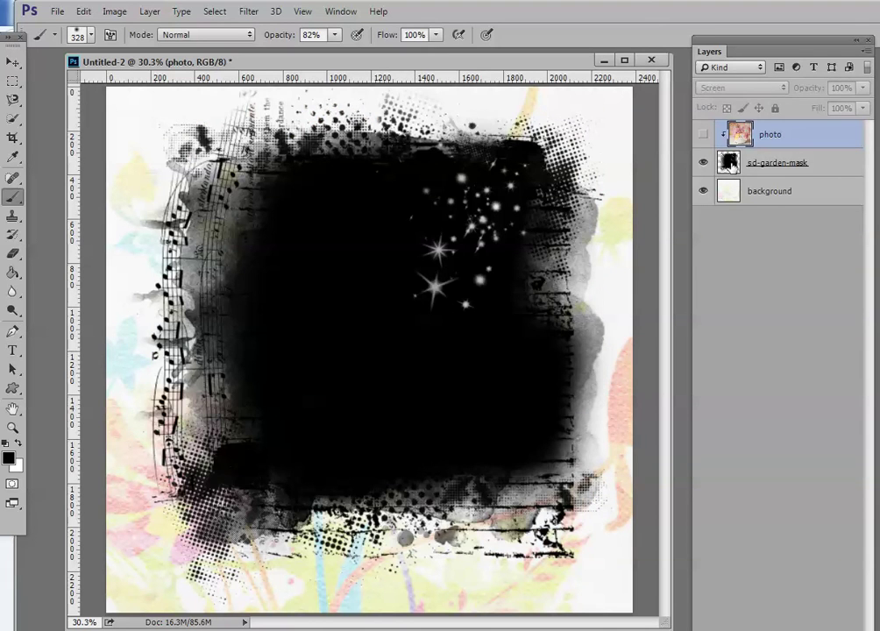
left_click(771, 163)
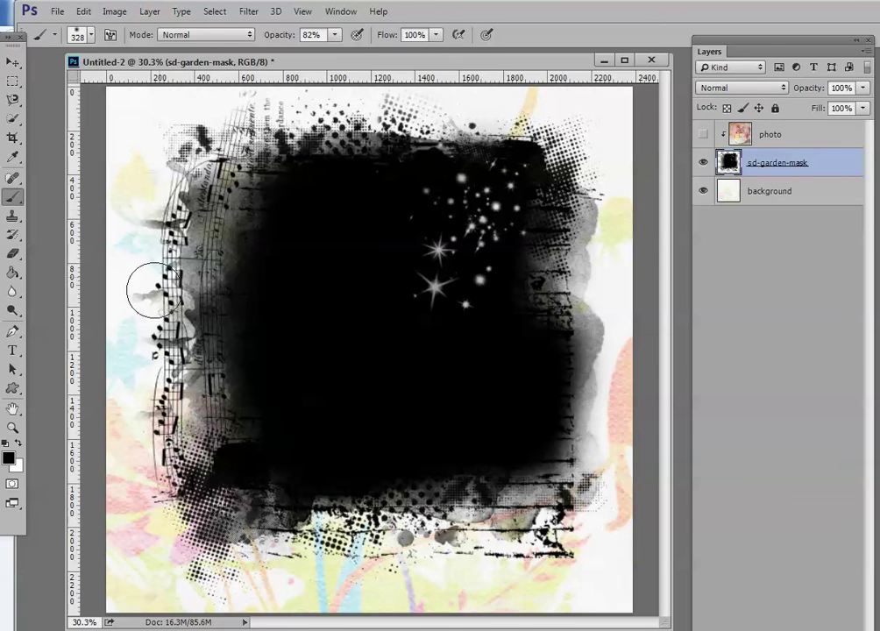
left_click(18, 445)
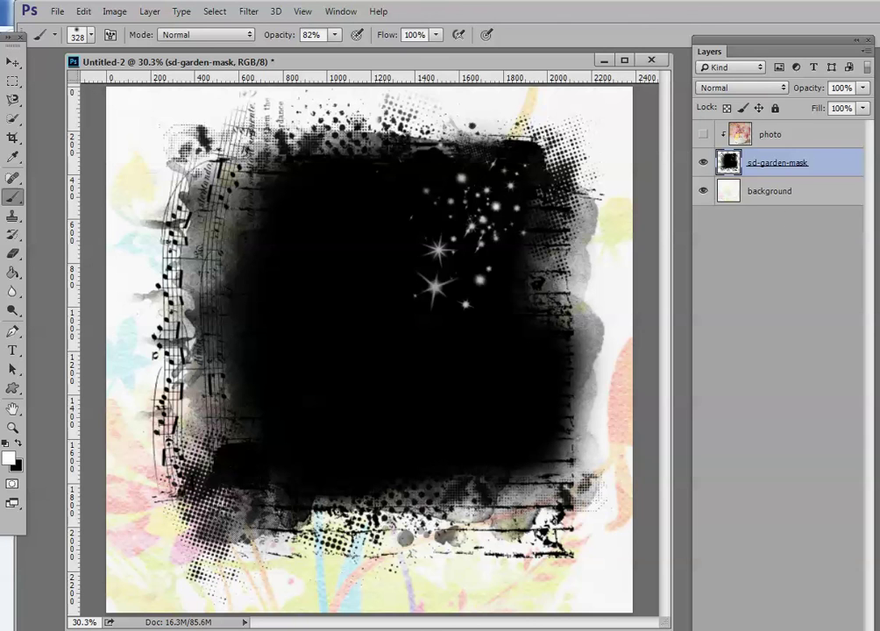
left_click(14, 444)
mouse_move(236, 184)
left_mouse_down()
mouse_move(228, 230)
mouse_move(207, 271)
mouse_move(228, 338)
mouse_move(219, 348)
mouse_move(223, 412)
mouse_move(194, 426)
mouse_move(175, 415)
mouse_move(192, 404)
mouse_move(172, 292)
mouse_move(180, 233)
mouse_move(201, 198)
mouse_move(174, 305)
mouse_move(178, 370)
mouse_move(170, 424)
mouse_move(167, 360)
mouse_move(186, 271)
mouse_move(201, 304)
mouse_move(156, 436)
mouse_move(188, 480)
mouse_move(214, 448)
mouse_move(196, 505)
mouse_move(205, 511)
mouse_move(186, 483)
mouse_move(178, 418)
mouse_move(203, 235)
mouse_move(201, 331)
mouse_move(214, 457)
mouse_move(255, 446)
left_mouse_up()
left_click(702, 134)
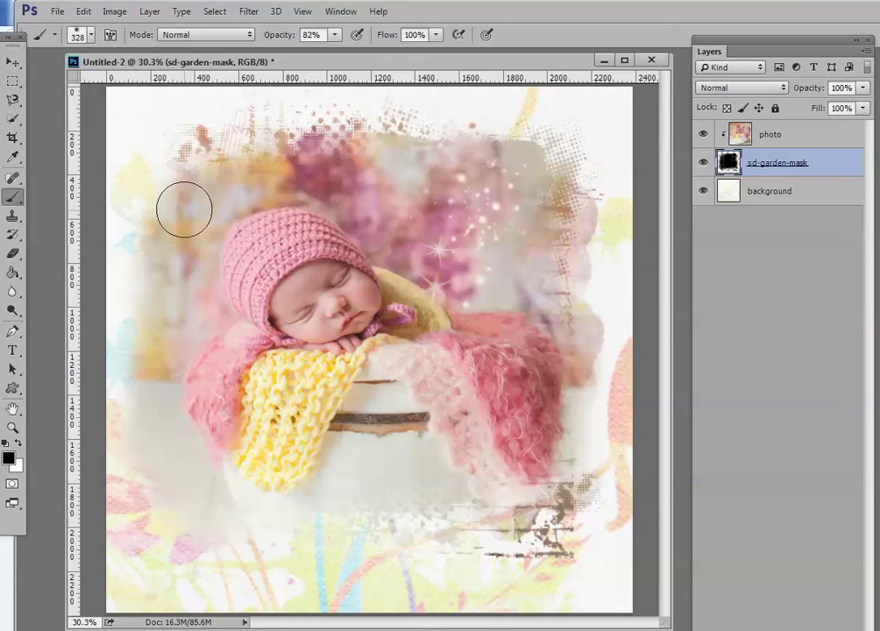
Toggle the mask and photo layer visibility to compare the widened mask
left_click(702, 164)
left_click(702, 165)
left_click(703, 134)
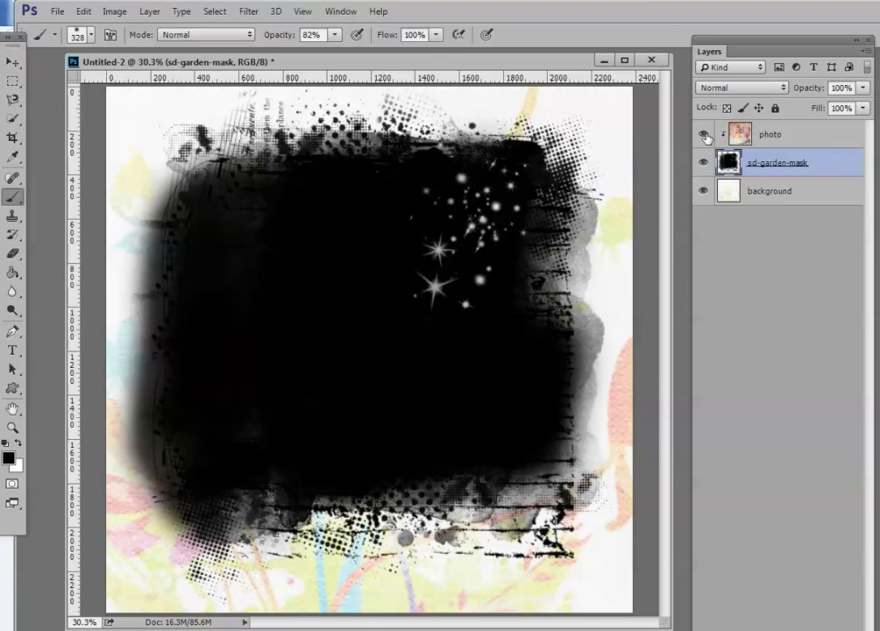
left_click(705, 135)
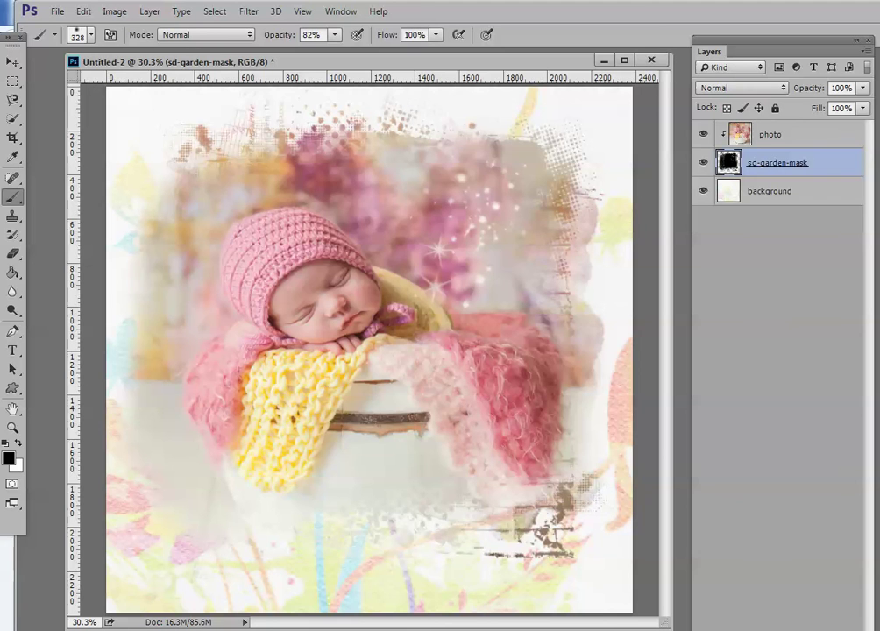